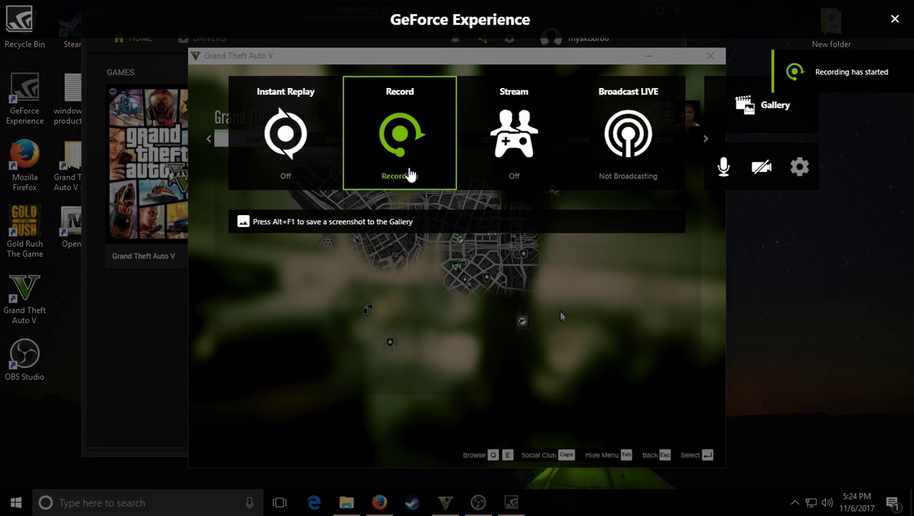
Set the GeForce Experience recording microphone mode to Always on
click(723, 167)
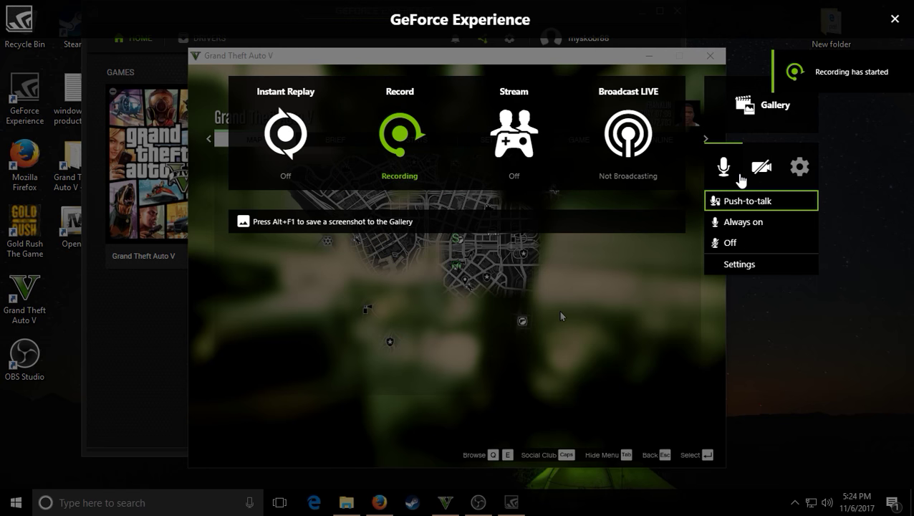
click(729, 222)
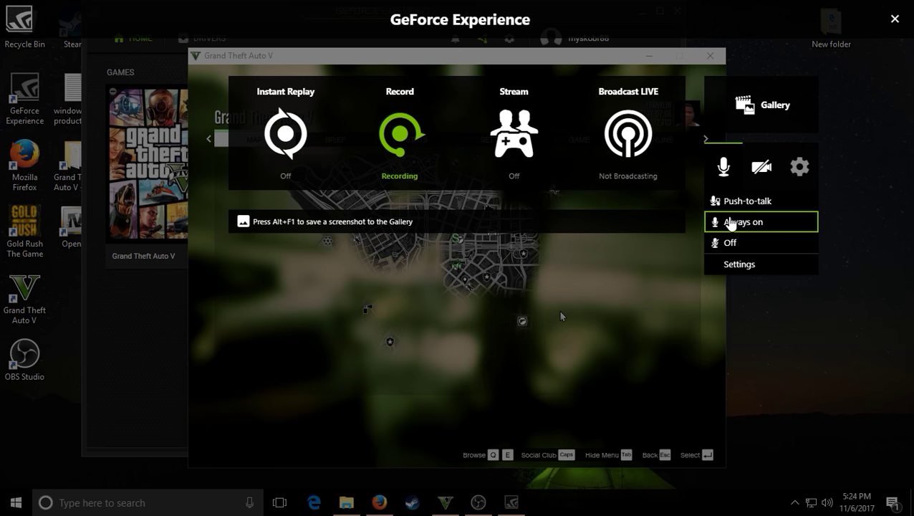
click(730, 222)
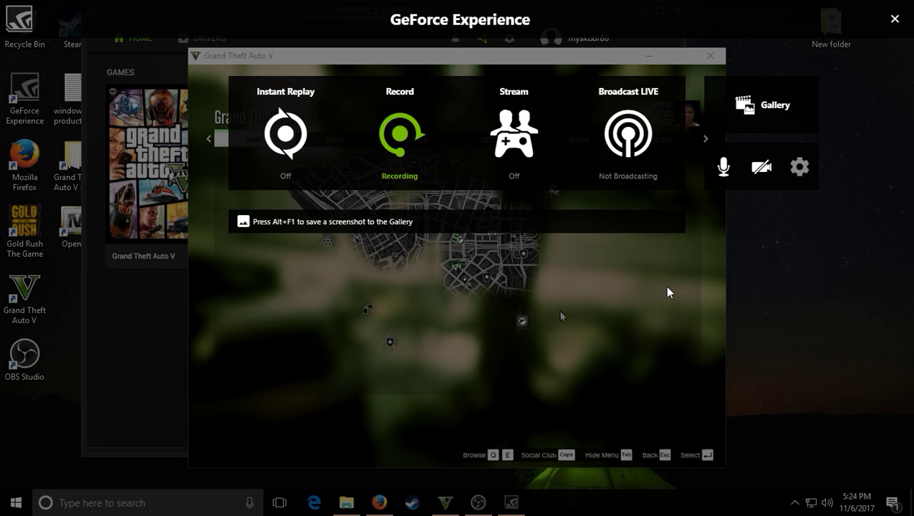
Hide the overlay, resume play, and load the plugins and trainer Main Menu with F4
key(alt+z)
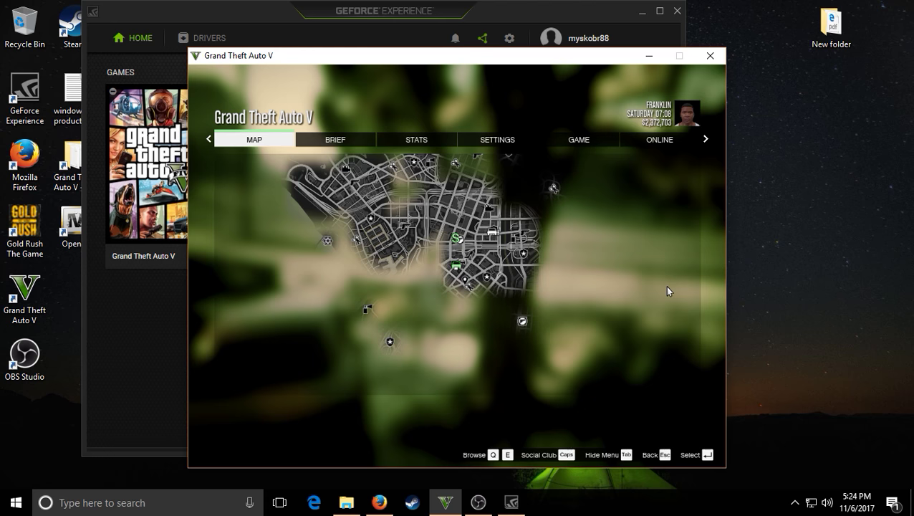
key(Escape)
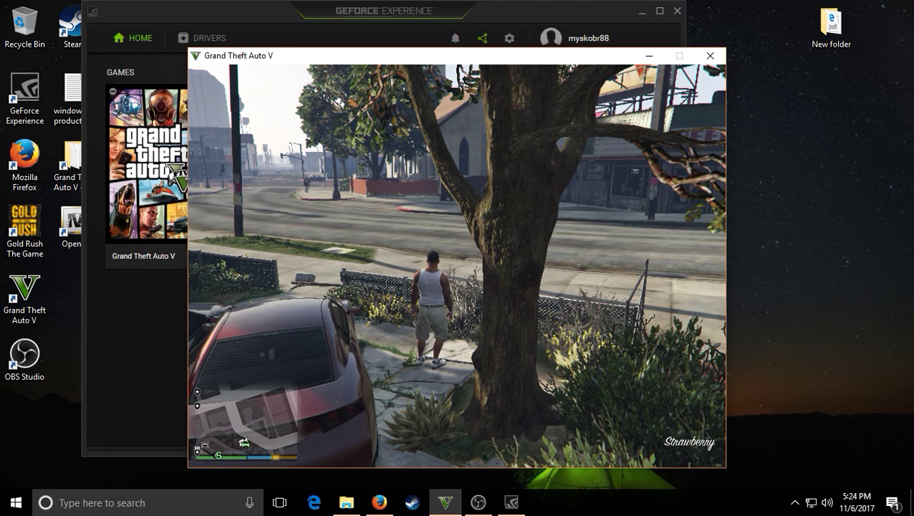
key(F4)
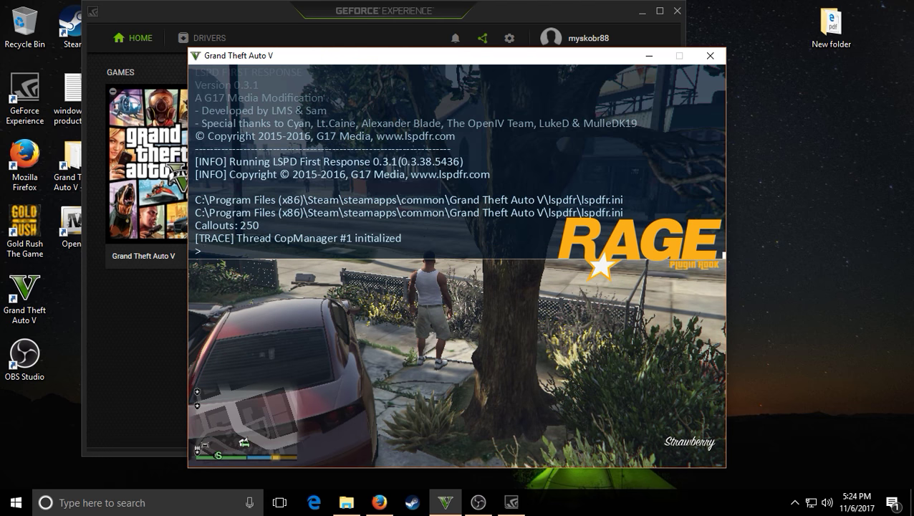
Walk and run Franklin from the sidewalk across the road
key(w)
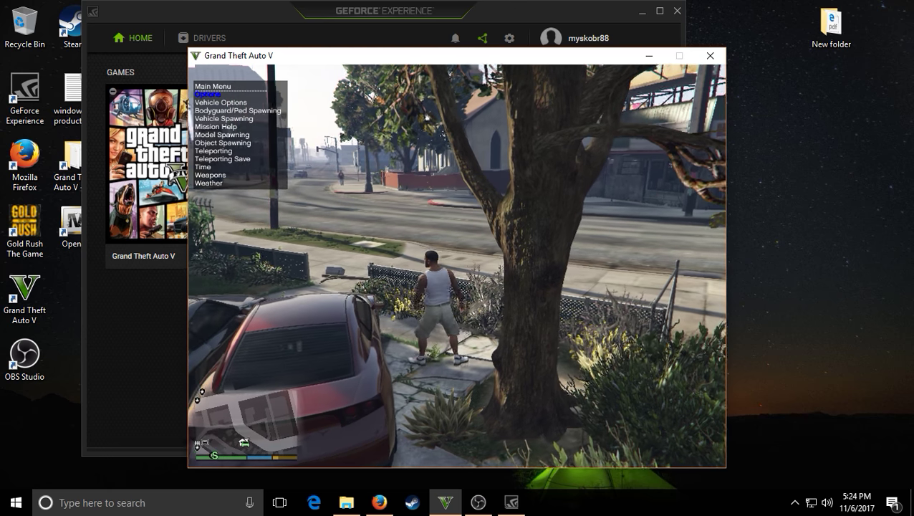
key(w)
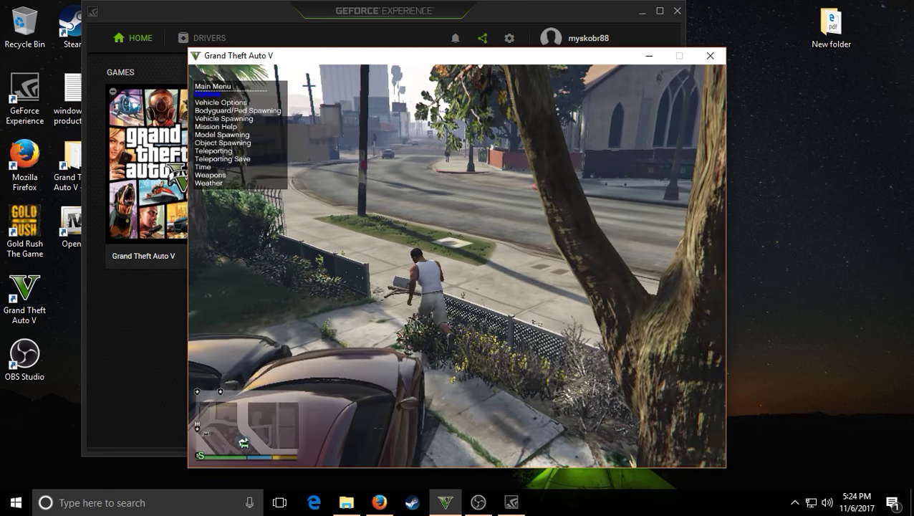
key(w)
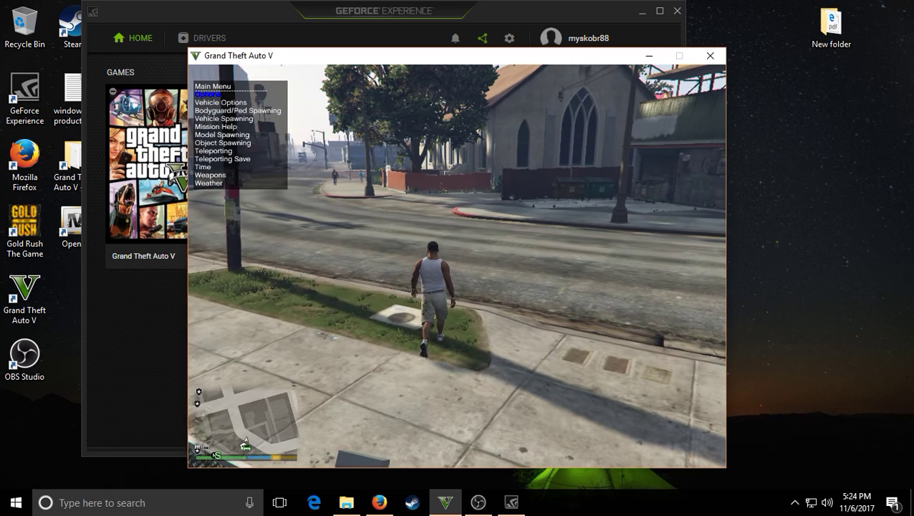
key(w)
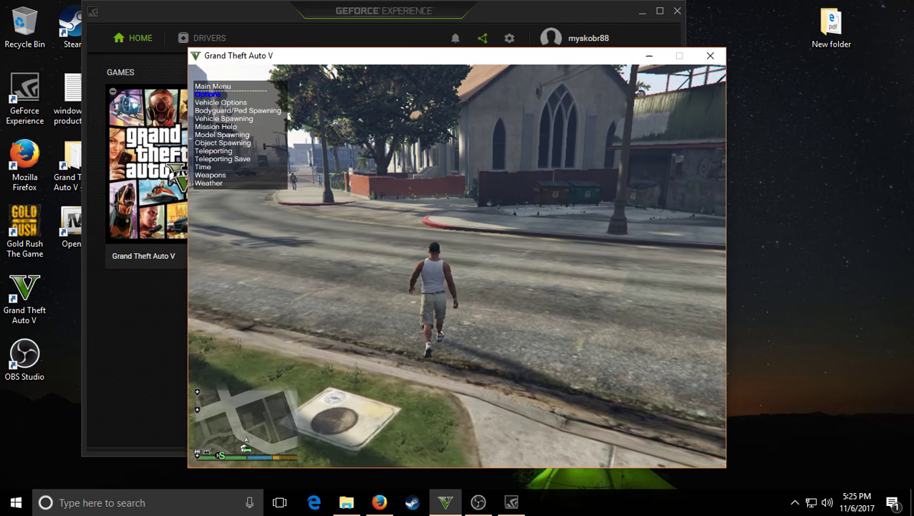
key(w)
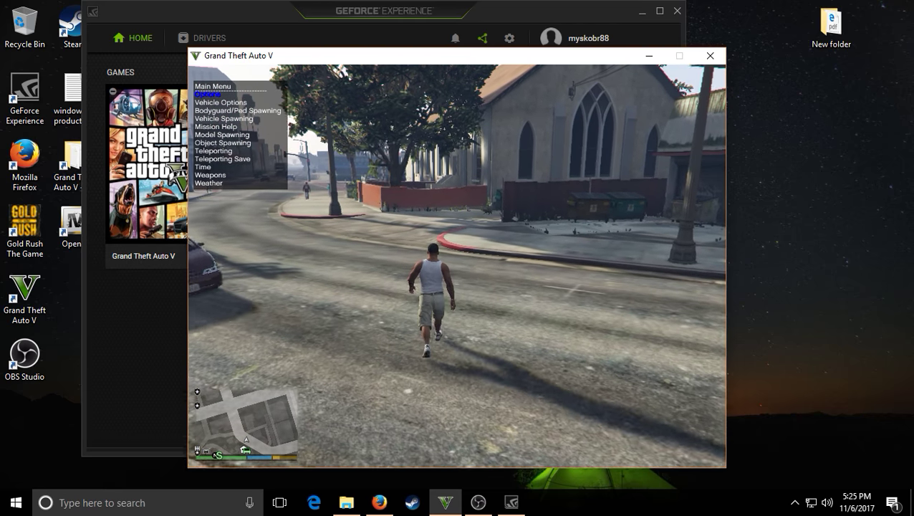
key(shift+w)
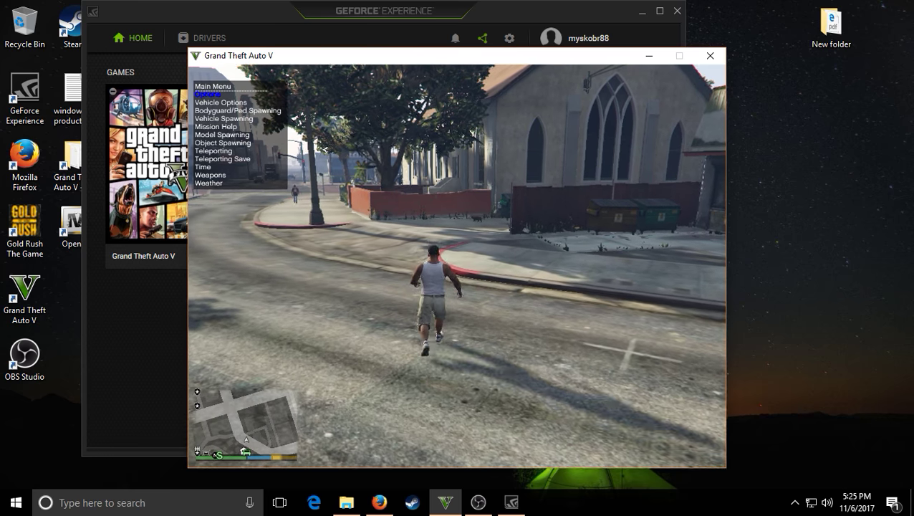
key(w)
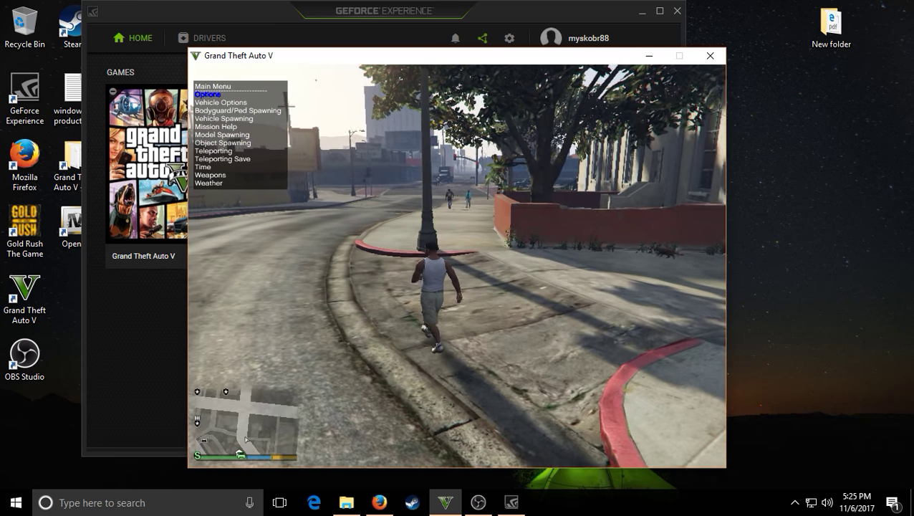
Run briefly, then pause and show the GAME tab with Replay Mission, Load Game and New Game
key(Escape)
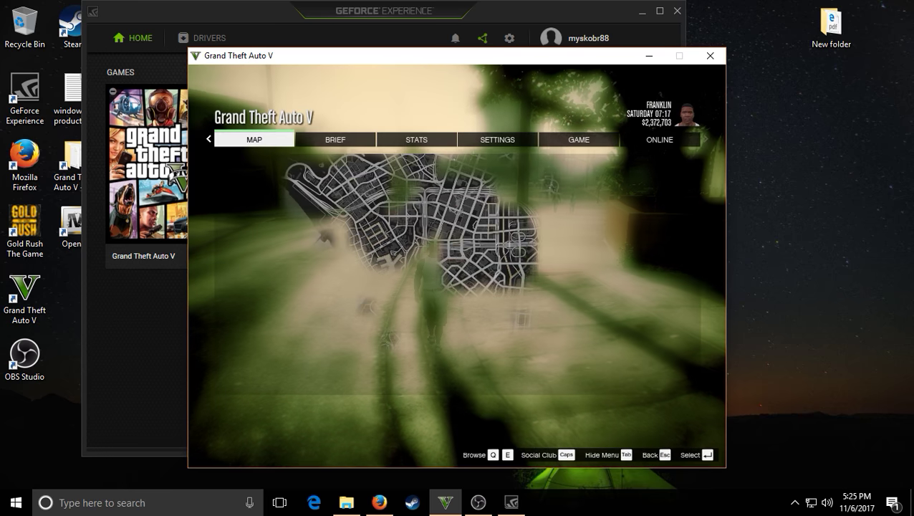
key(Escape)
key(w)
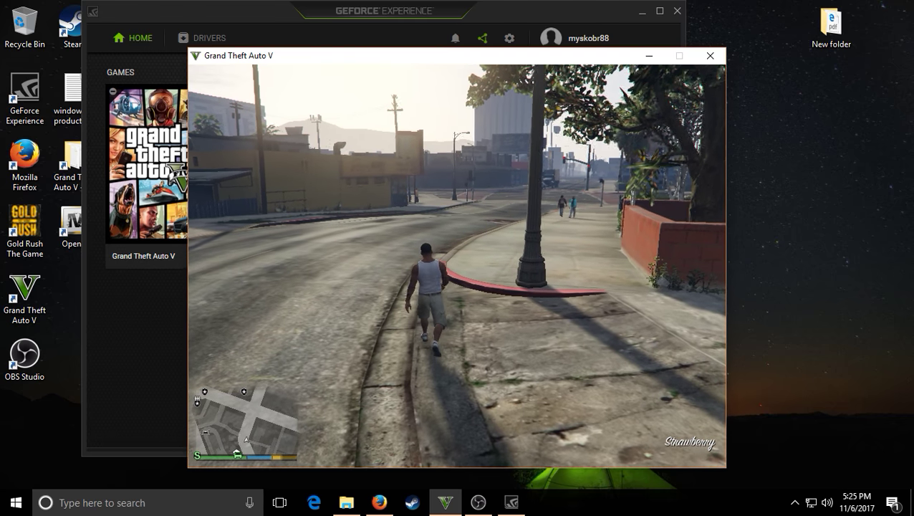
key(Escape)
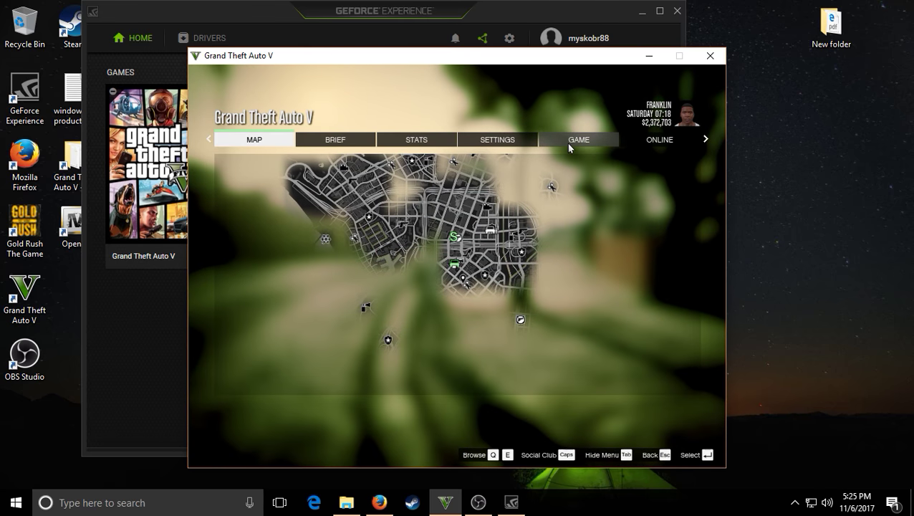
click(567, 140)
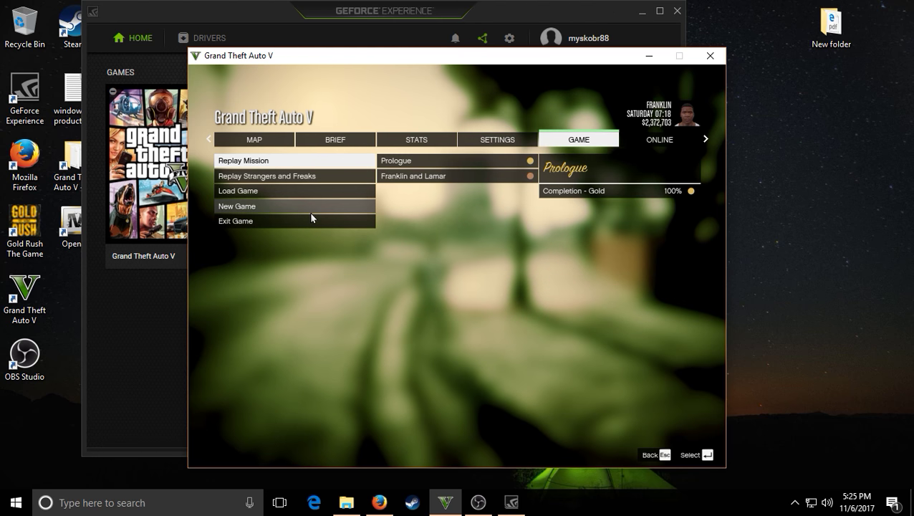
Check the SETTINGS Graphics page's Resolution row, confirming windowed 800 x 600
click(503, 141)
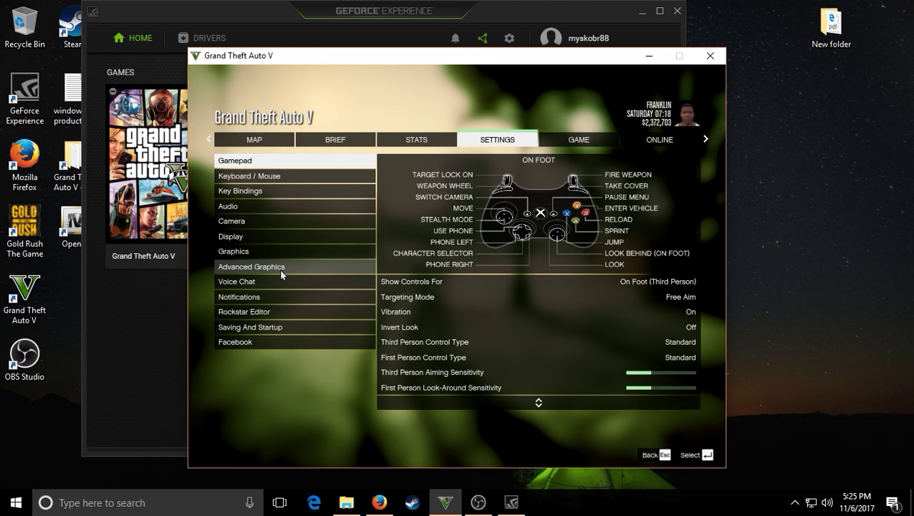
click(276, 251)
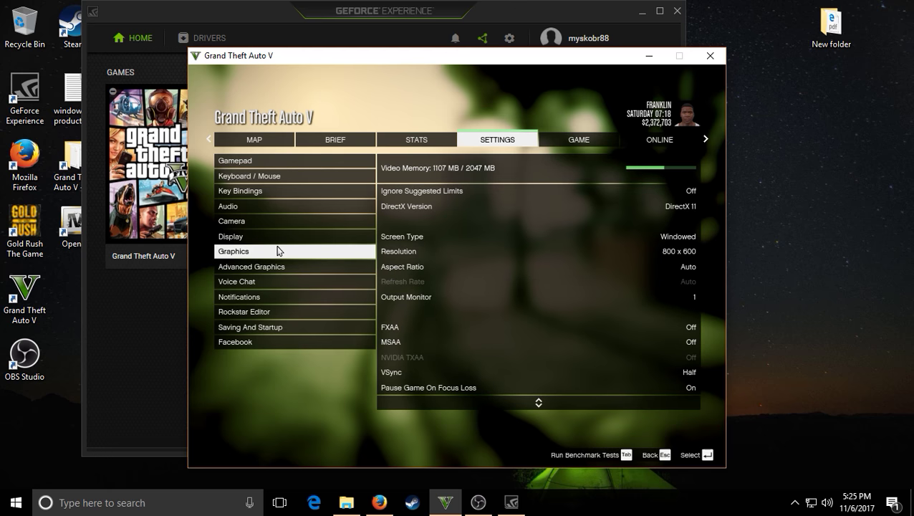
click(617, 249)
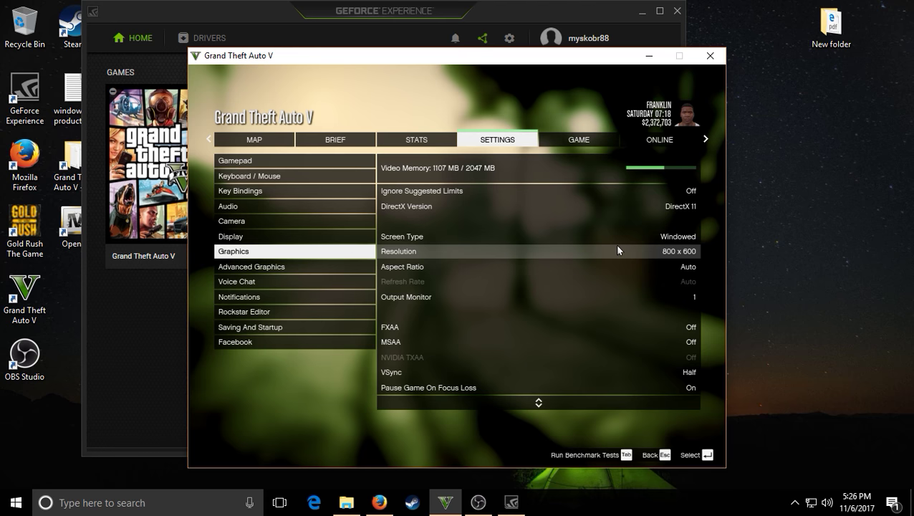
Exit the settings and run the character down the street, across the intersection and onto the sidewalk
key(Escape)
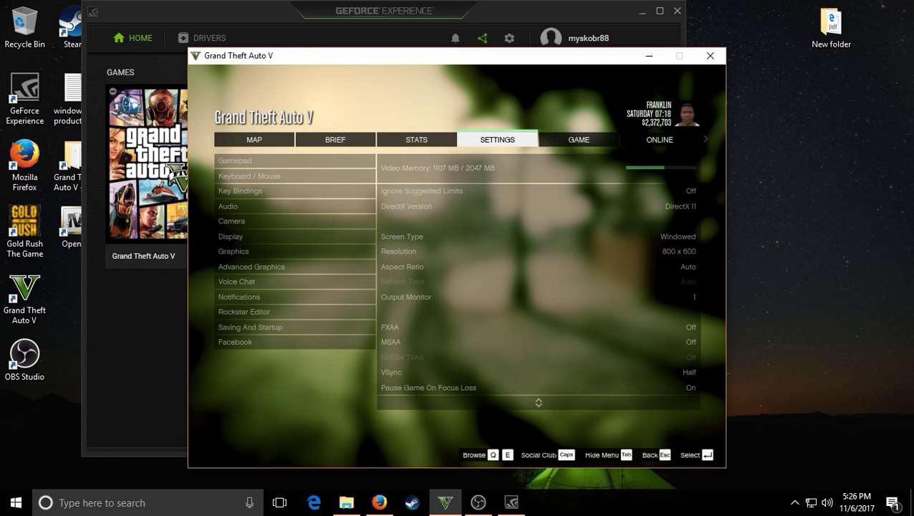
key(Escape)
key(w)
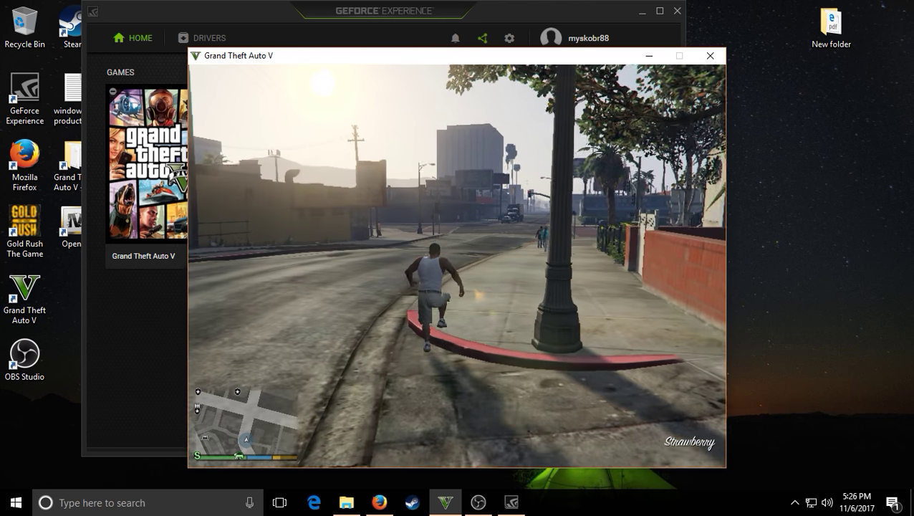
key(w)
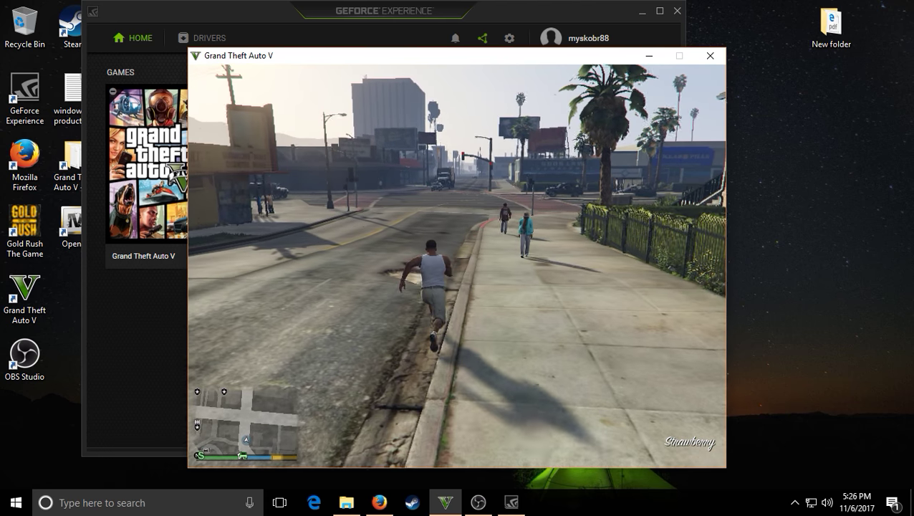
key(w)
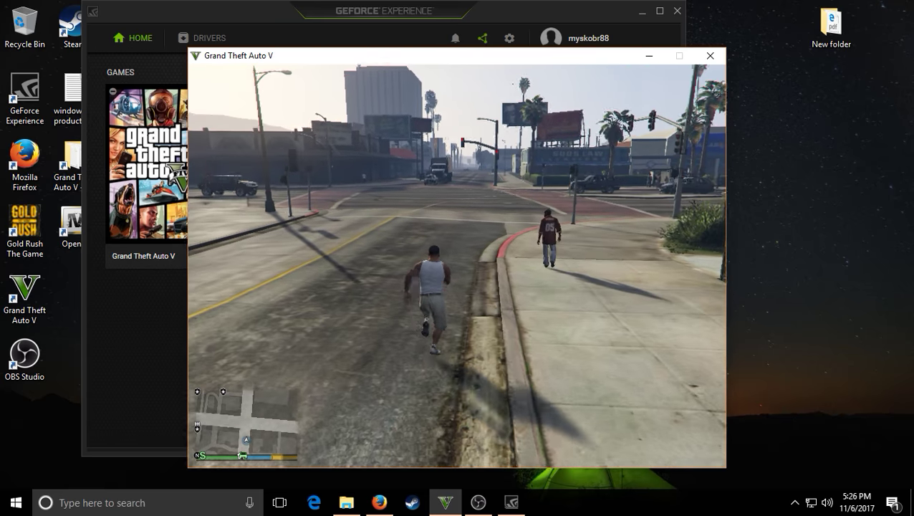
key(w)
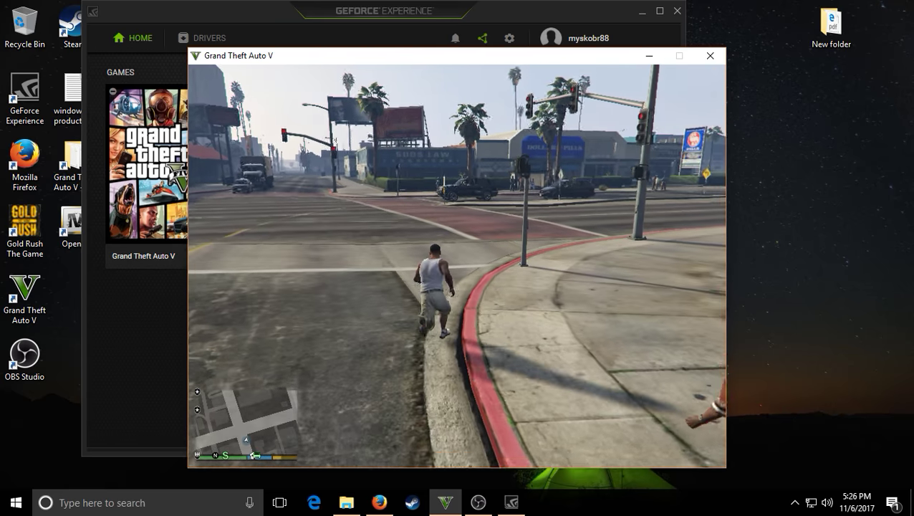
key(w)
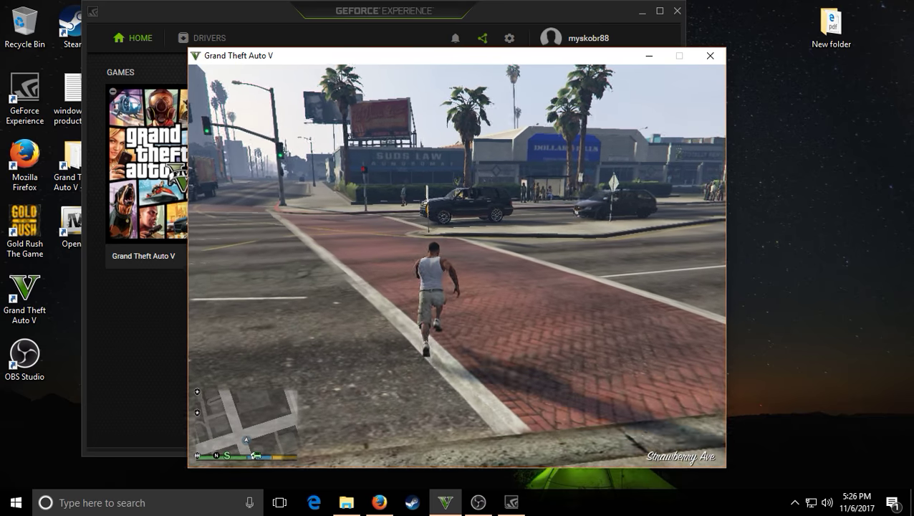
key(w)
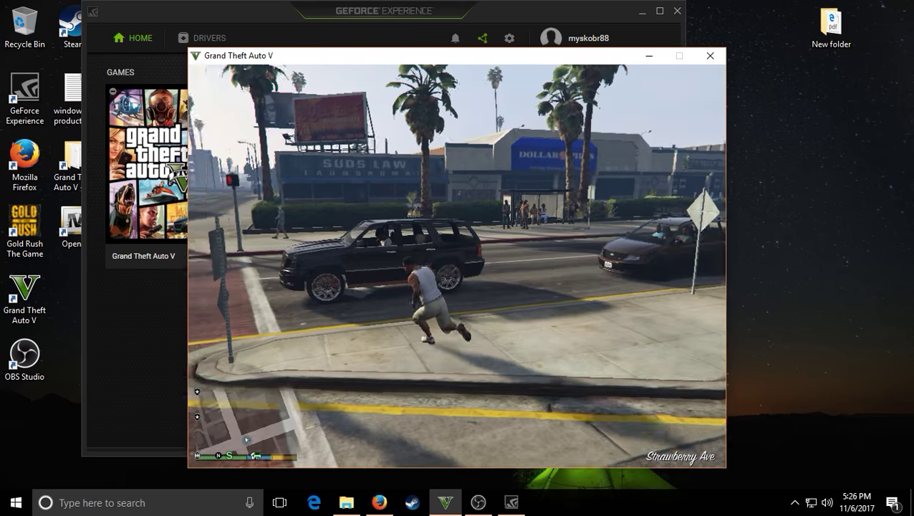
key(w)
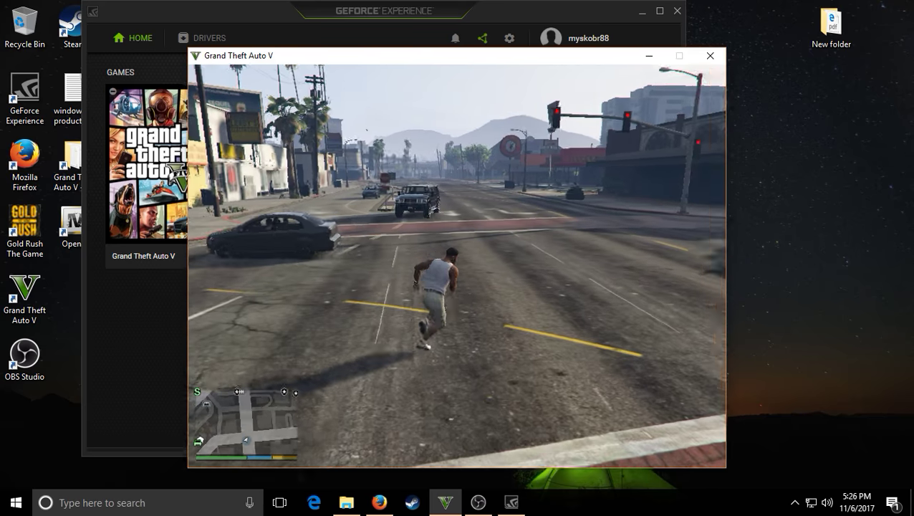
key(w)
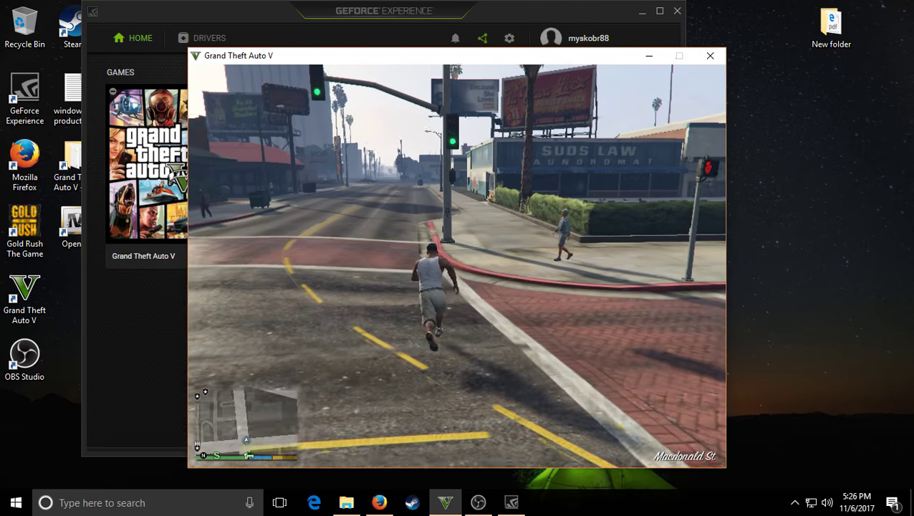
key(w)
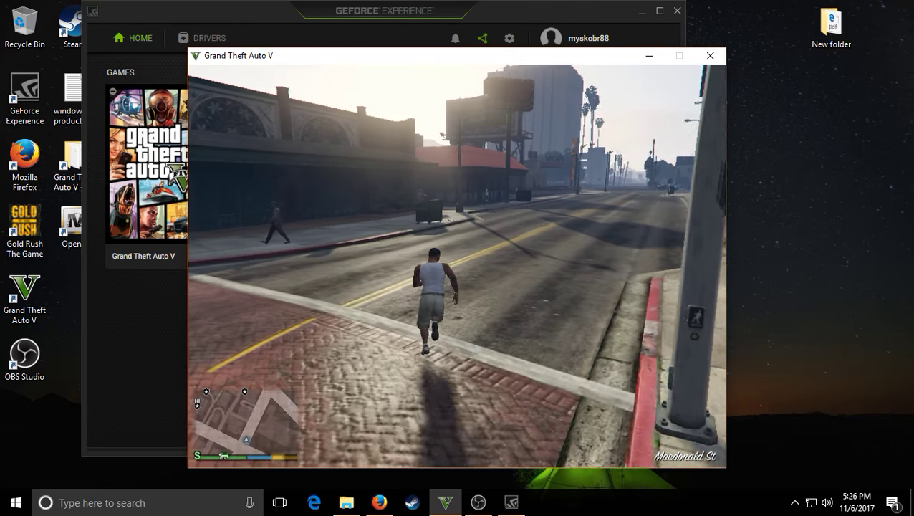
Show the GeForce Experience options for the ongoing recording
key(alt)
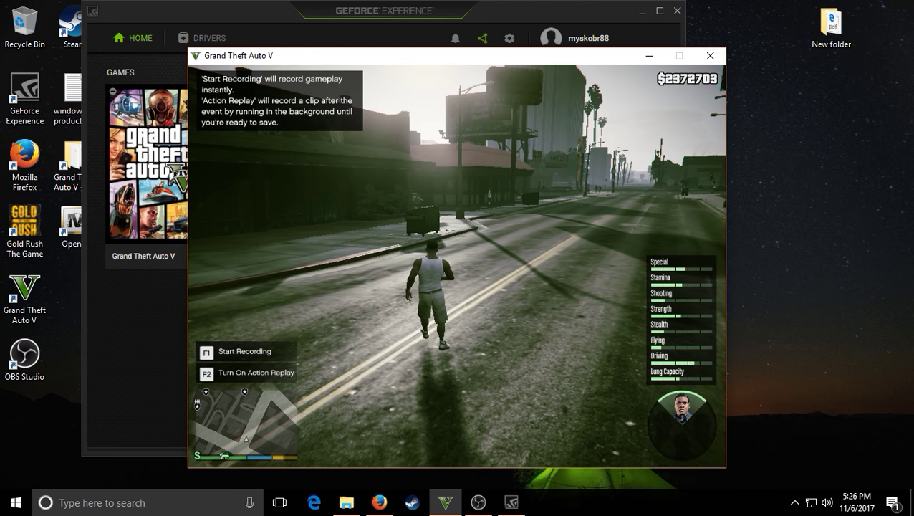
key(alt+z)
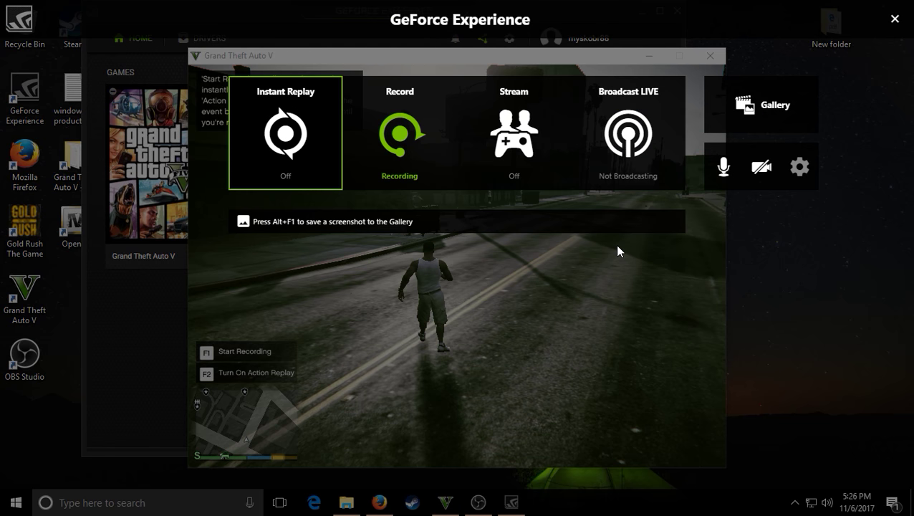
click(400, 168)
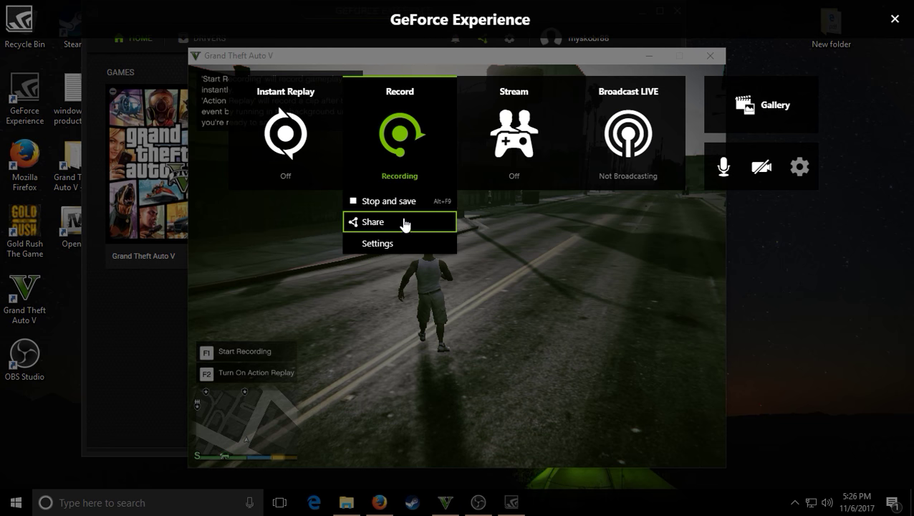